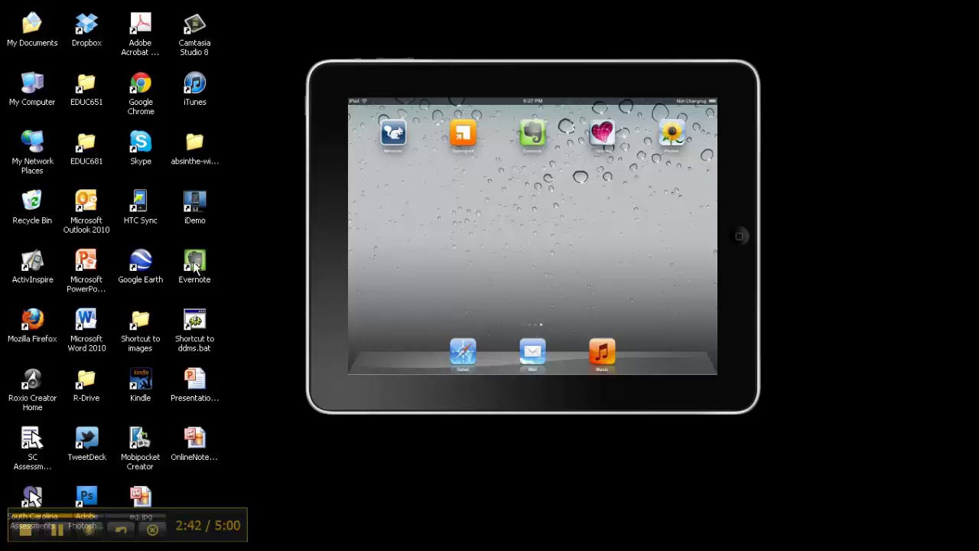
# Step: Open Evernote in a maximized window and show the Personal notebook inside the Personal stack, widening the notebook list to fit its names
pyautogui.doubleClick(195, 266)
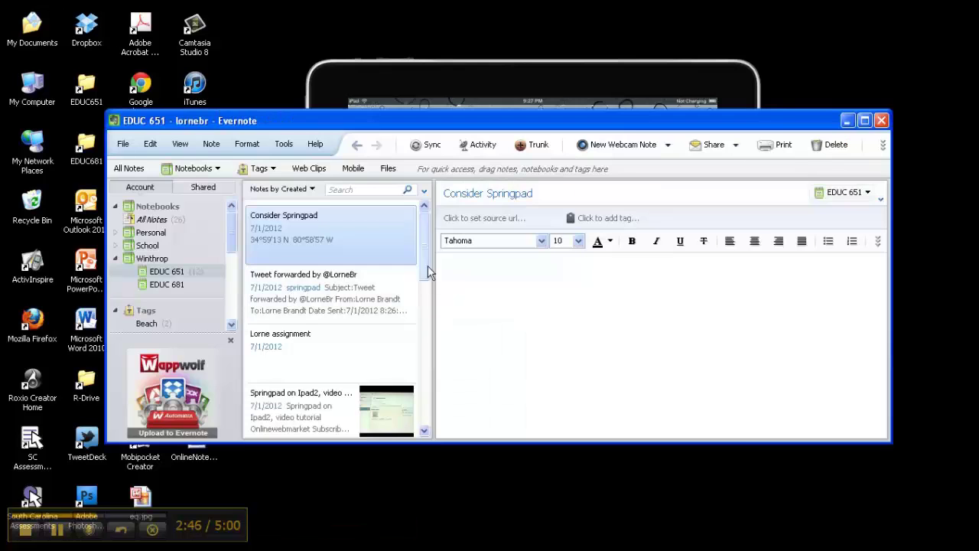
pyautogui.click(864, 121)
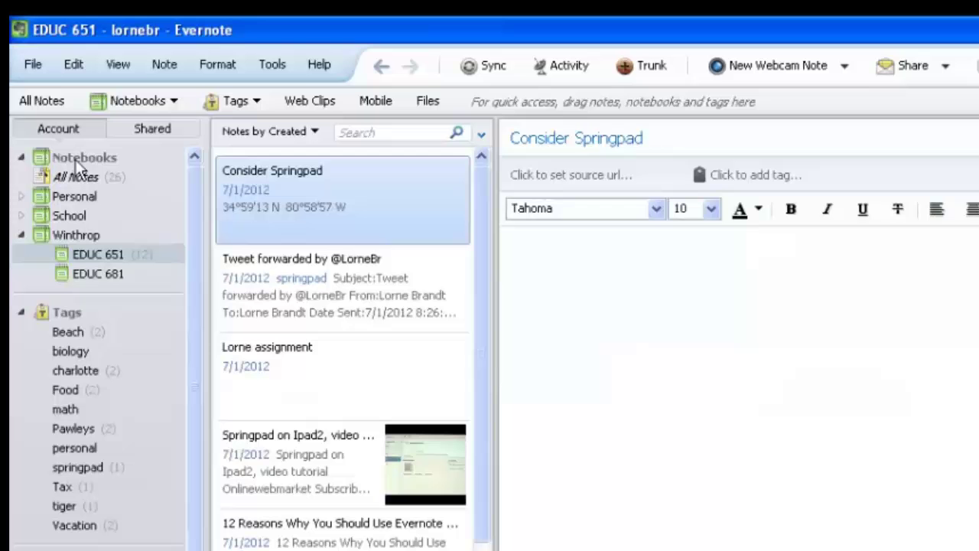
pyautogui.click(21, 196)
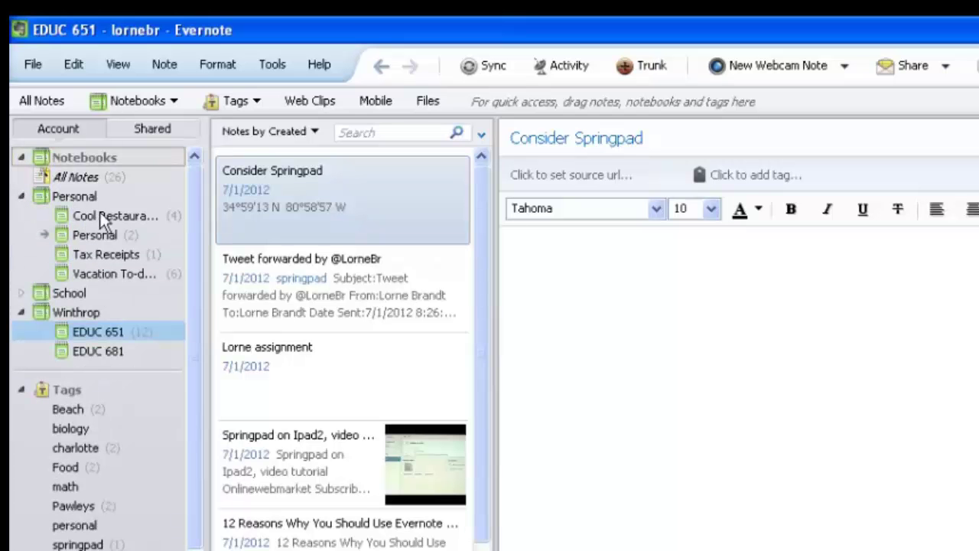
pyautogui.moveTo(202, 215); pyautogui.dragTo(224, 216)
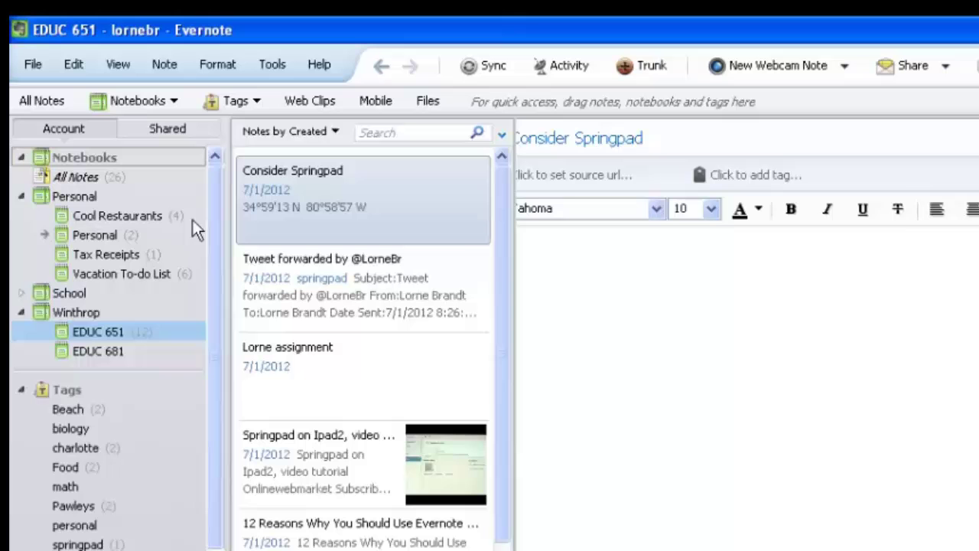
pyautogui.click(107, 238)
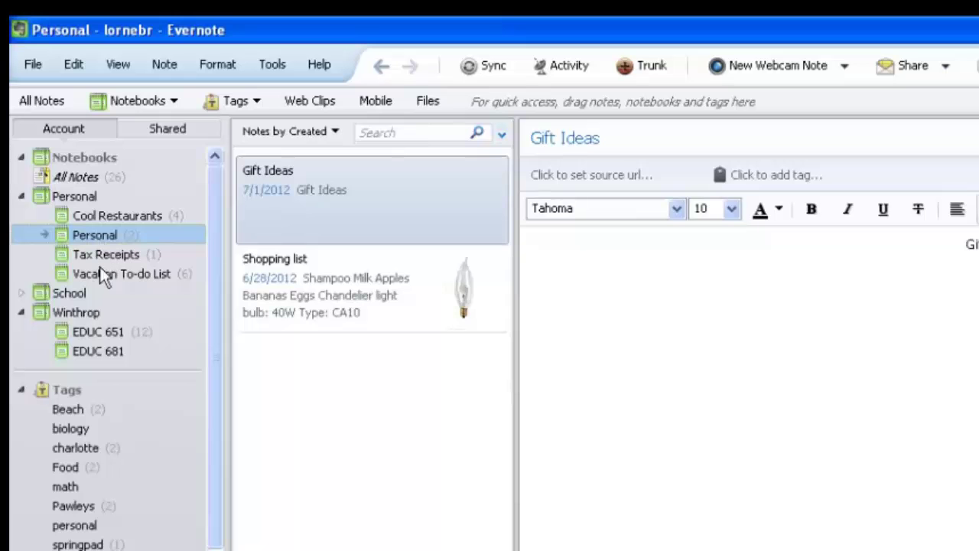
# Step: Look through the Art History Class, Biology Class and English Class notebooks in the School stack, with the Personal stack collapsed
pyautogui.click(21, 197)
pyautogui.click(21, 215)
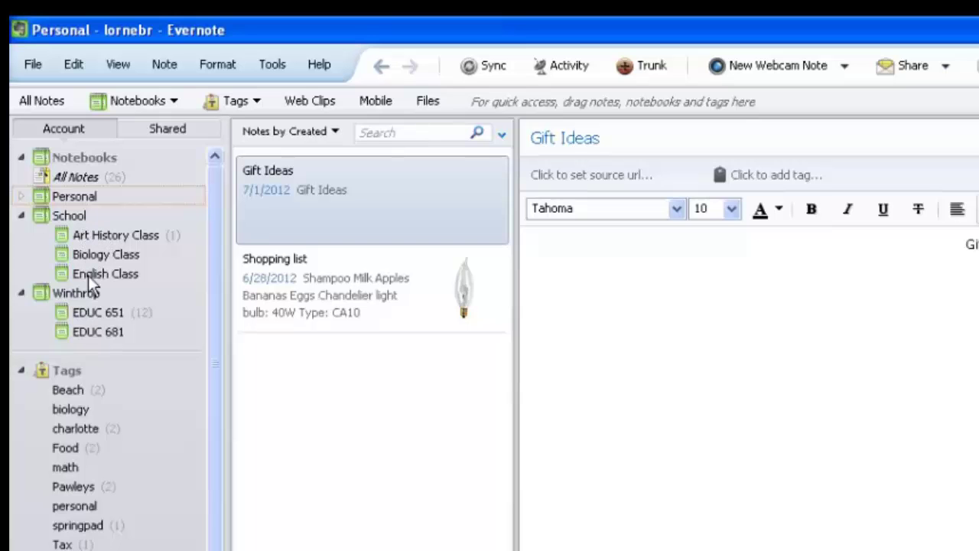
pyautogui.click(95, 237)
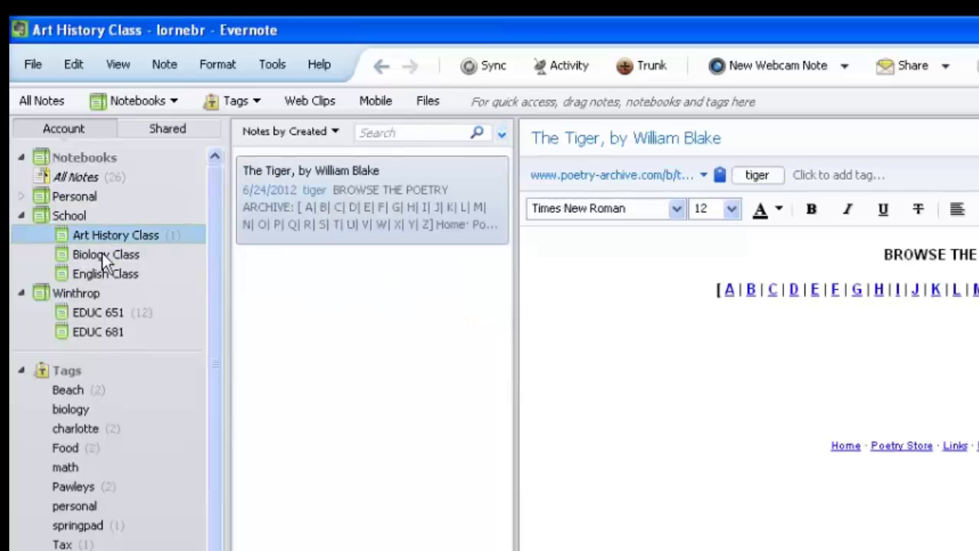
pyautogui.click(101, 253)
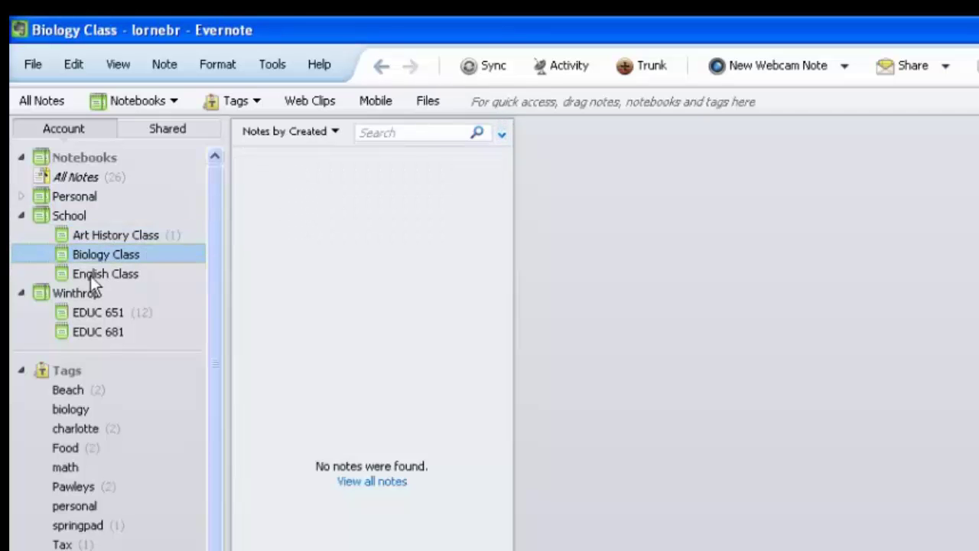
pyautogui.click(90, 275)
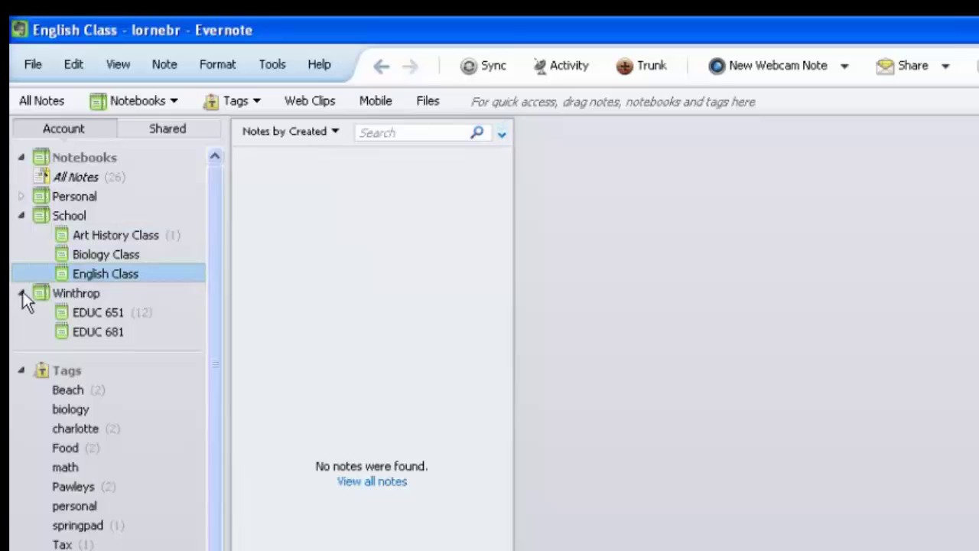
pyautogui.click(22, 215)
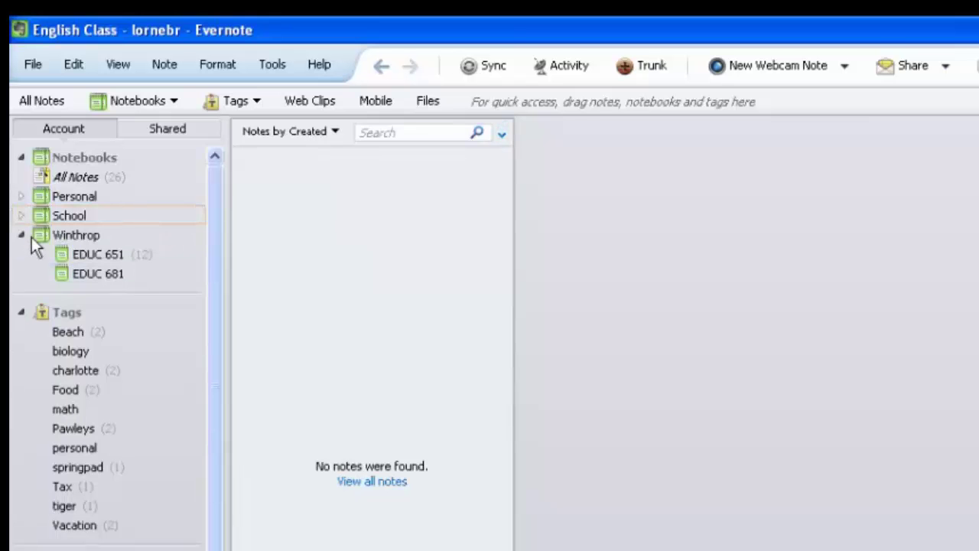
# Step: Open the EDUC 651 notebook in the Winthrop stack and look through its list of notes
pyautogui.click(99, 255)
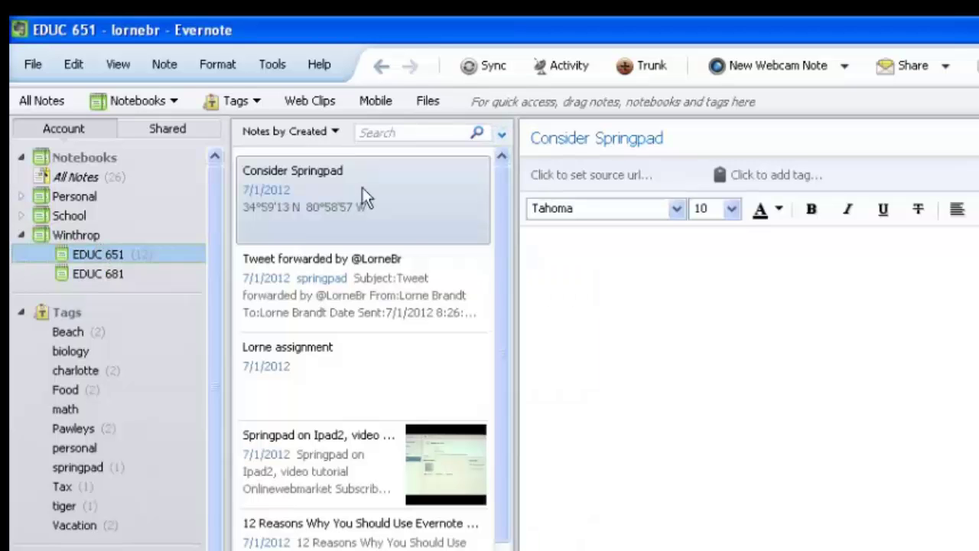
pyautogui.scroll(-3, 364, 345)
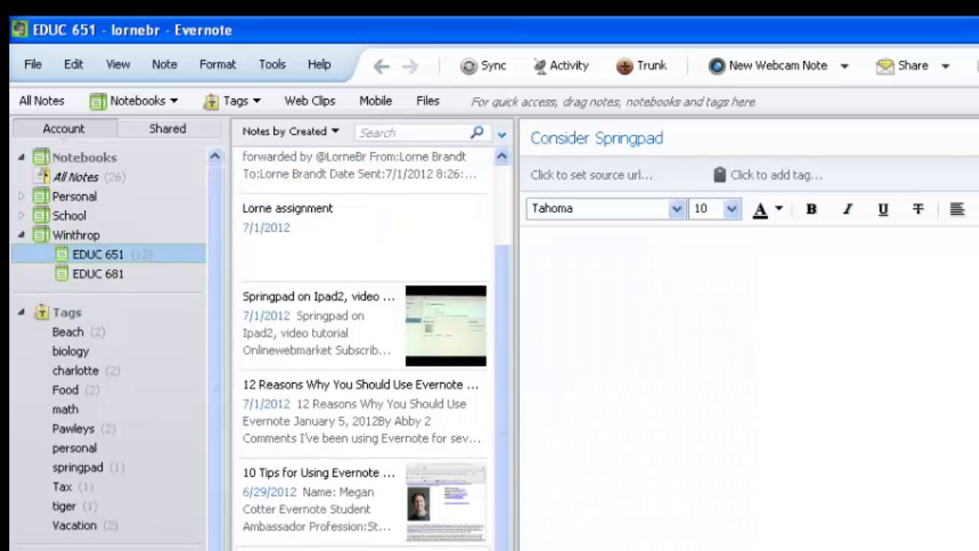
pyautogui.scroll(-3, 363, 344)
pyautogui.scroll(6, 448, 430)
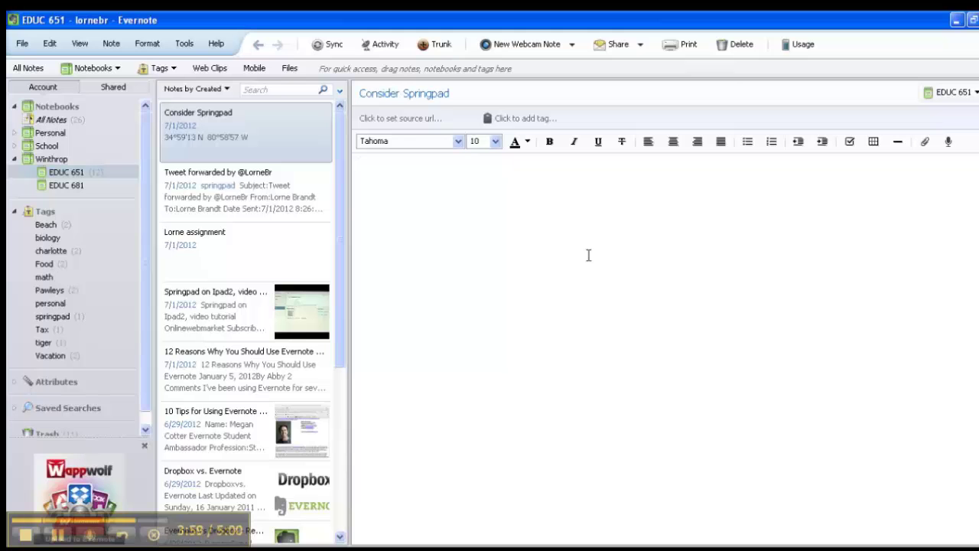
# Step: Write "This is the best note in the entire world." in the body of the Consider Springpad note
pyautogui.write('This is the best ')
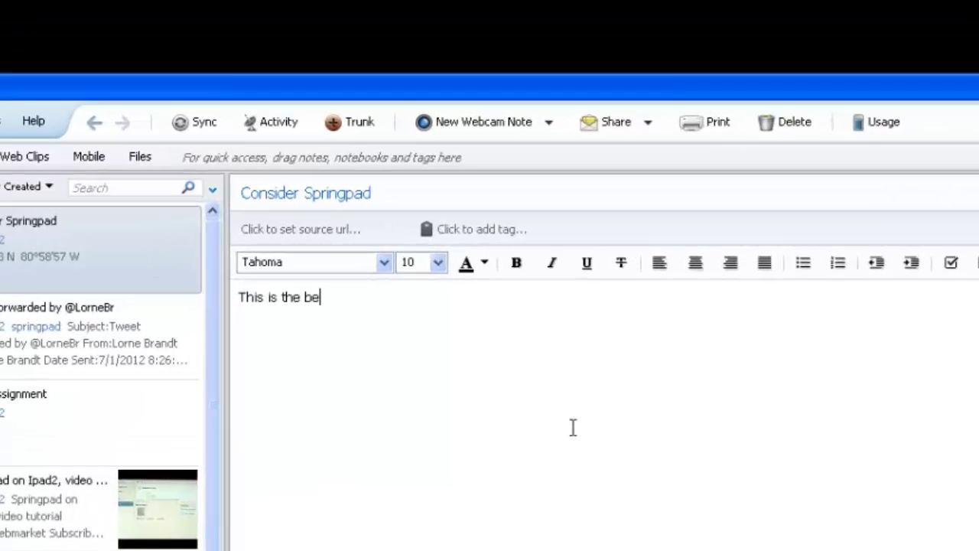
pyautogui.write('note in teh')
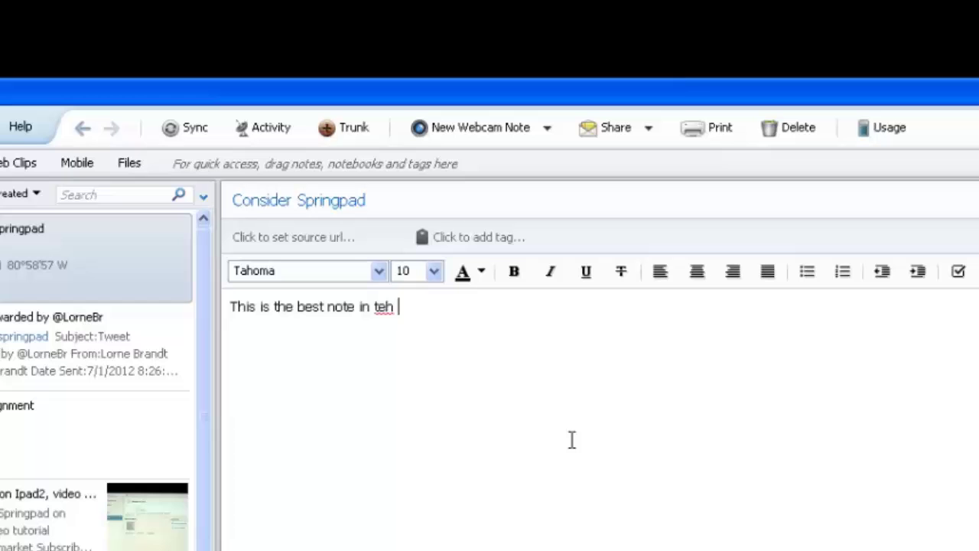
pyautogui.press('BackSpace')
pyautogui.press('BackSpace')
pyautogui.press('BackSpace')
pyautogui.write('he entire world.')
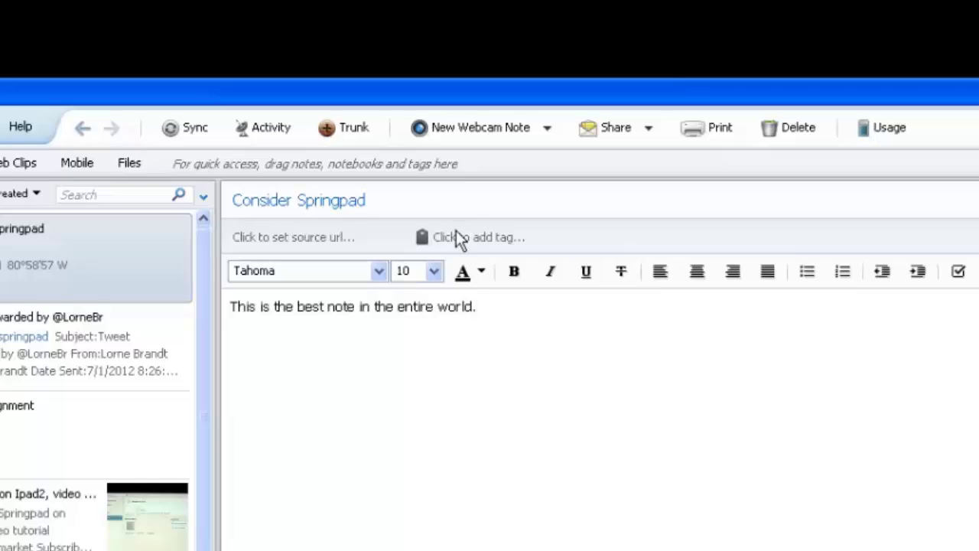
# Step: Add the tag "Good note" to the Consider Springpad note and open a field for another tag
pyautogui.click(504, 239)
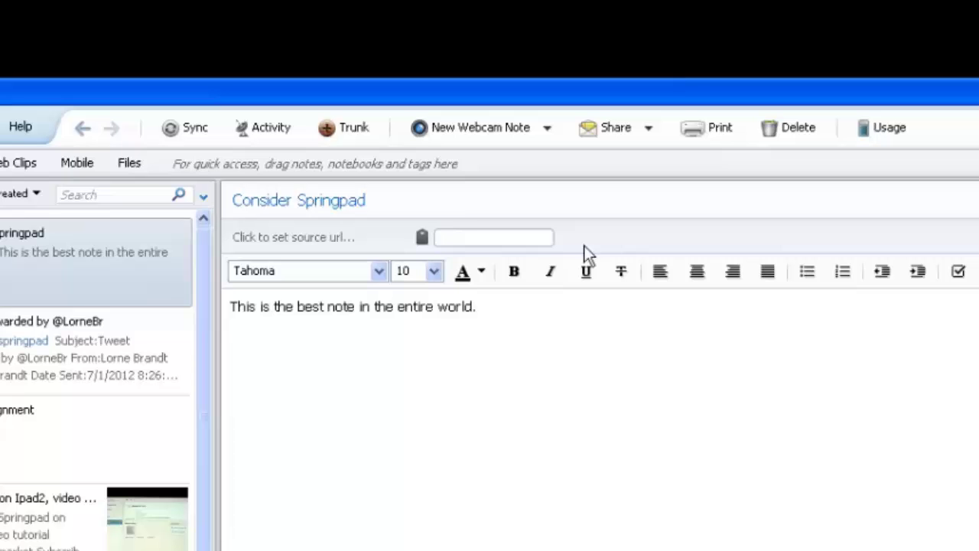
pyautogui.write('Good notes')
pyautogui.press('BackSpace')
pyautogui.press('Return')
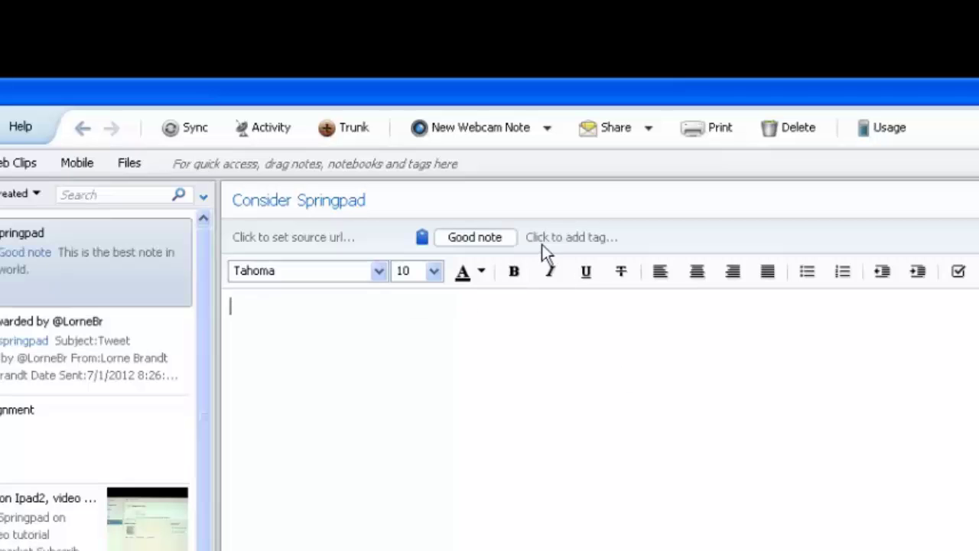
pyautogui.click(558, 238)
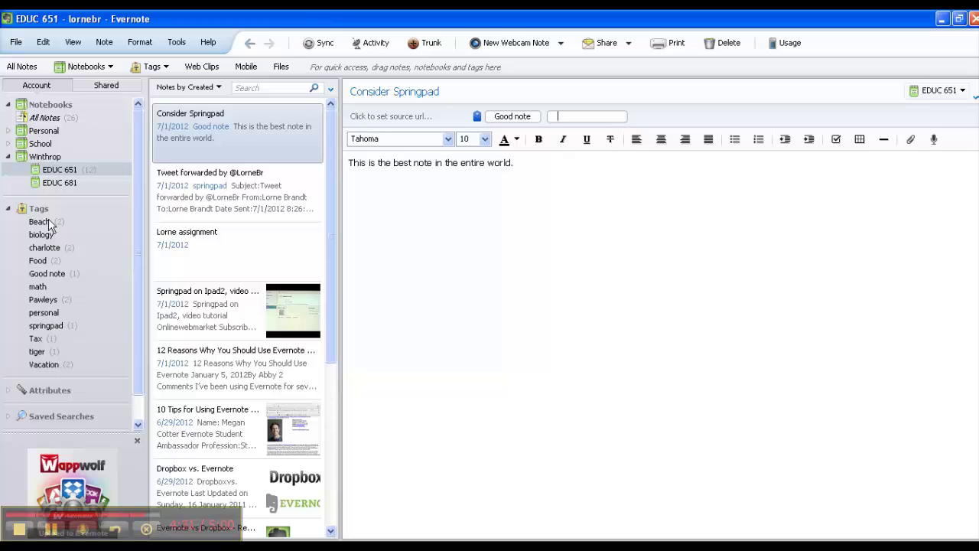
# Step: Review the tag list, filter the EDUC 651 notes by the Beach tag, and collapse the list
pyautogui.click(9, 209)
pyautogui.click(10, 209)
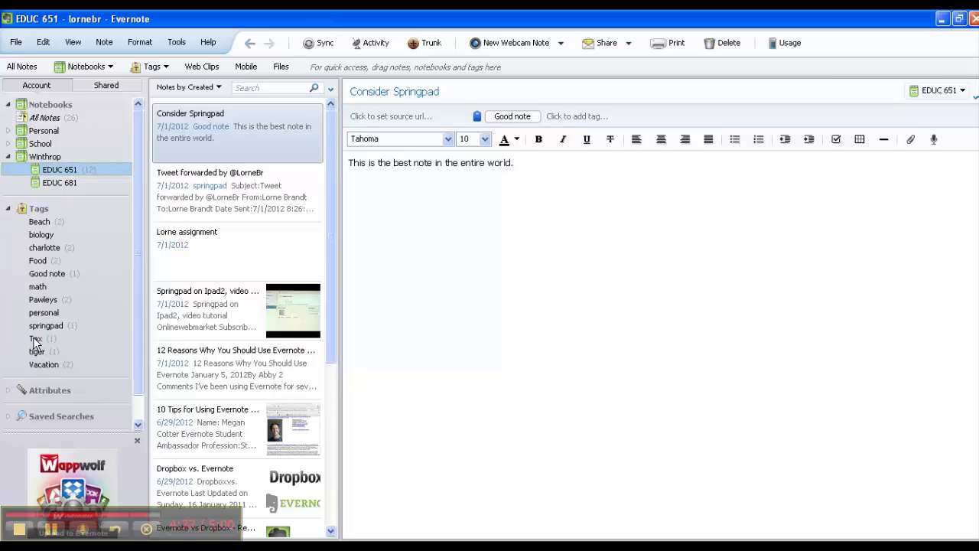
pyautogui.click(43, 222)
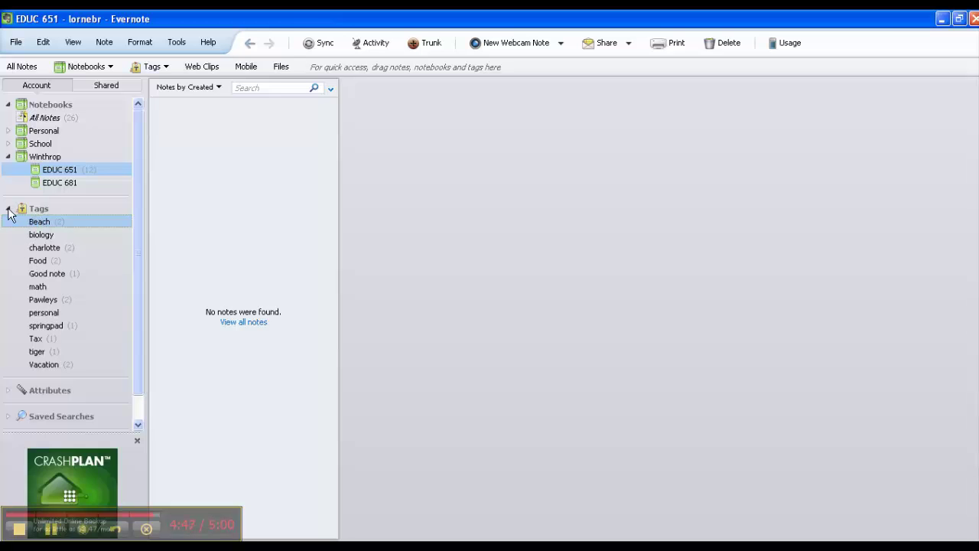
pyautogui.click(8, 208)
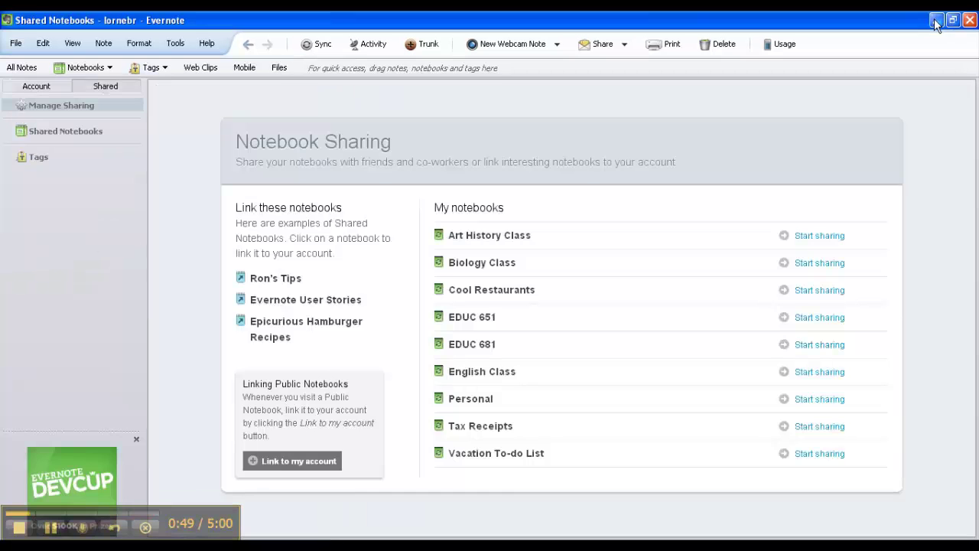
# Step: Minimize Evernote and switch to Memonic on the mirrored iPad to view its note composer and groups screen
pyautogui.click(934, 21)
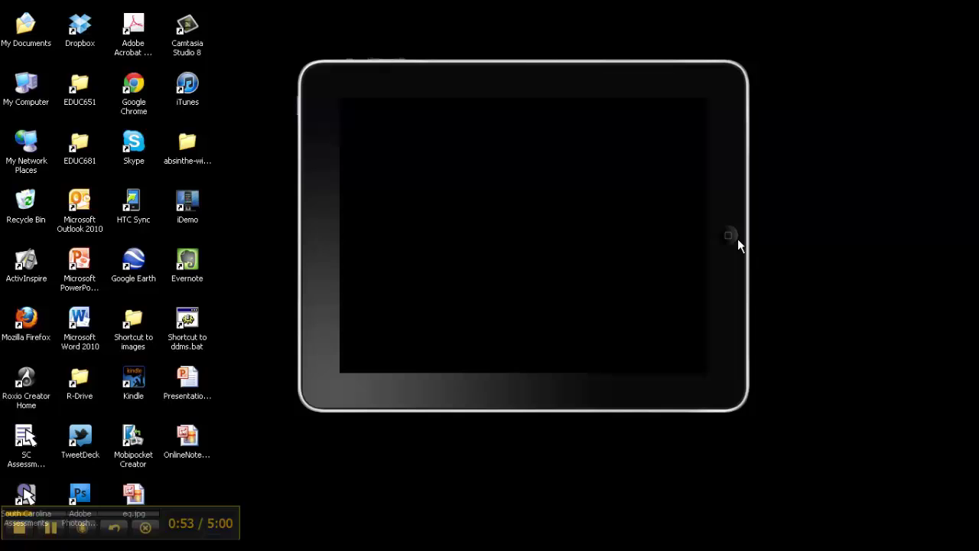
pyautogui.click(737, 238)
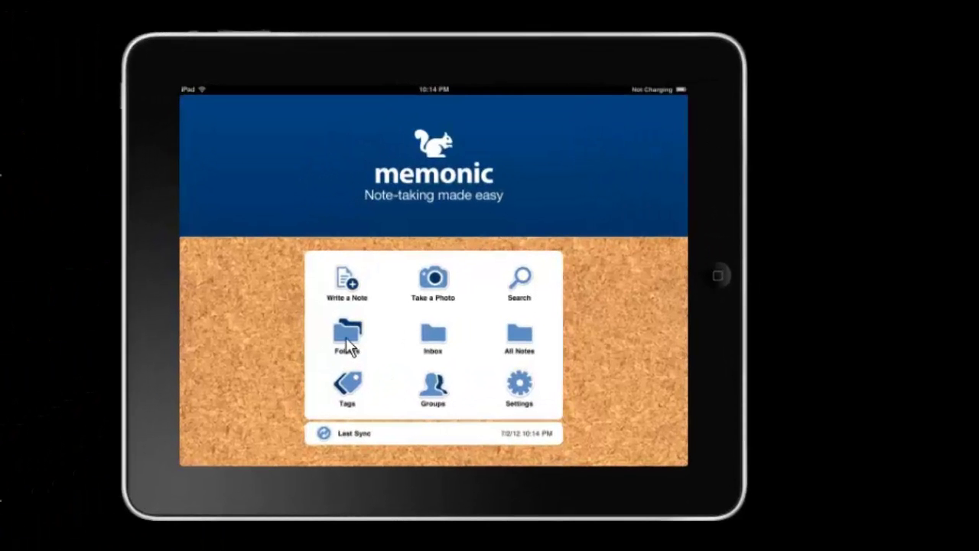
pyautogui.click(346, 342)
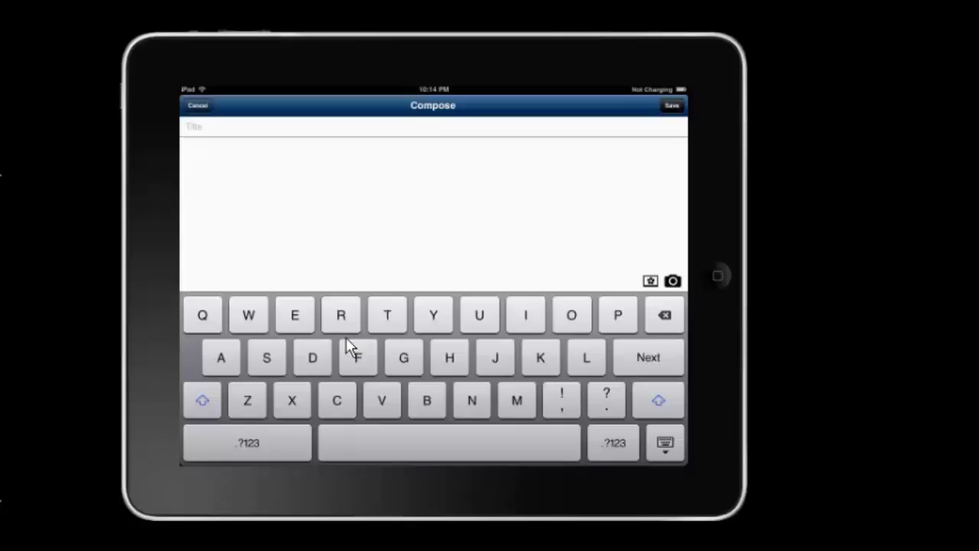
pyautogui.press('Return')
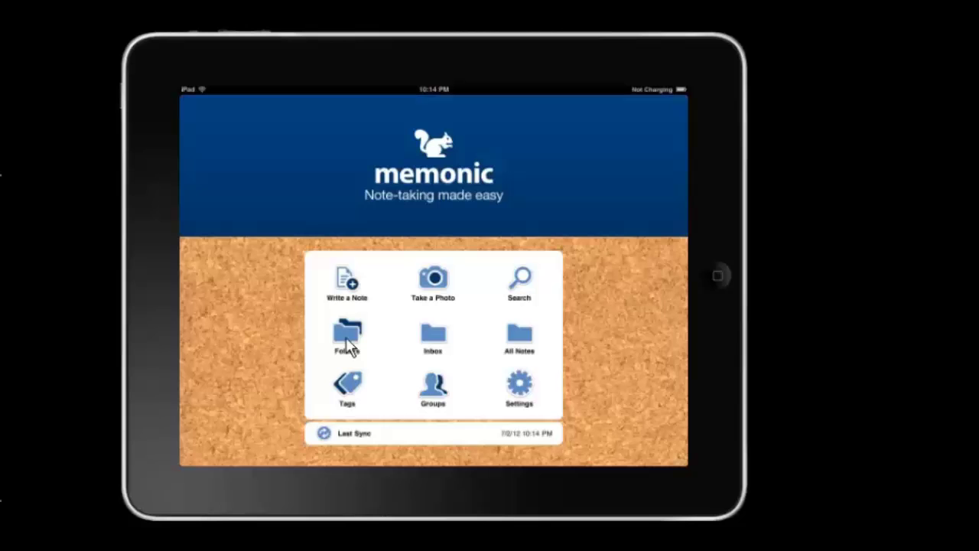
pyautogui.click(347, 343)
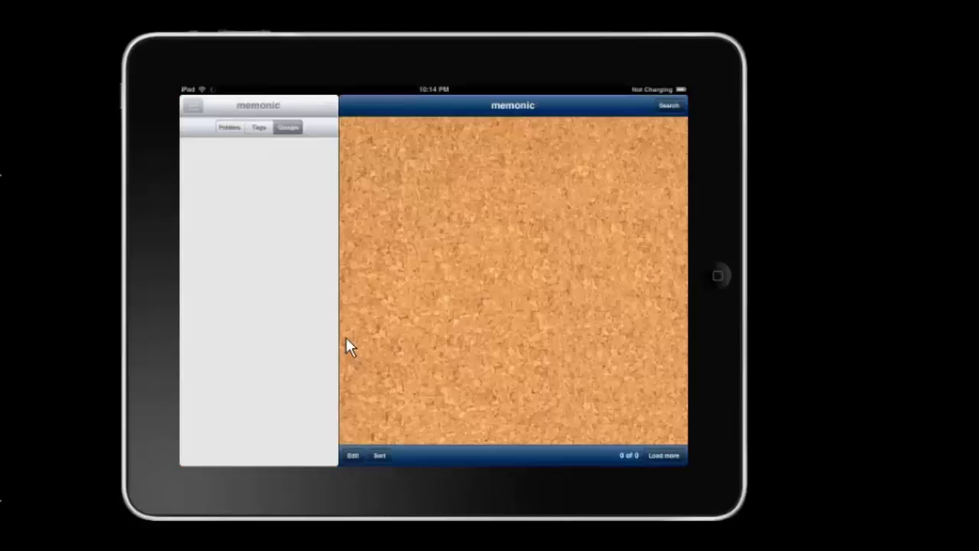
pyautogui.press('super+shift+h')
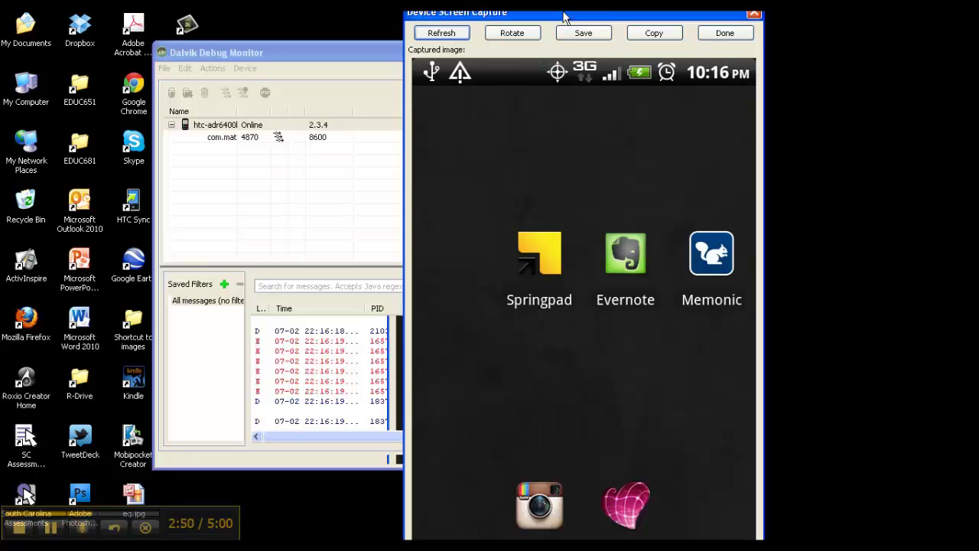
# Step: Reposition the Device Screen Capture window over the debug monitor and view Evernote's main menu on the Android phone
pyautogui.moveTo(564, 17); pyautogui.dragTo(452, 25)
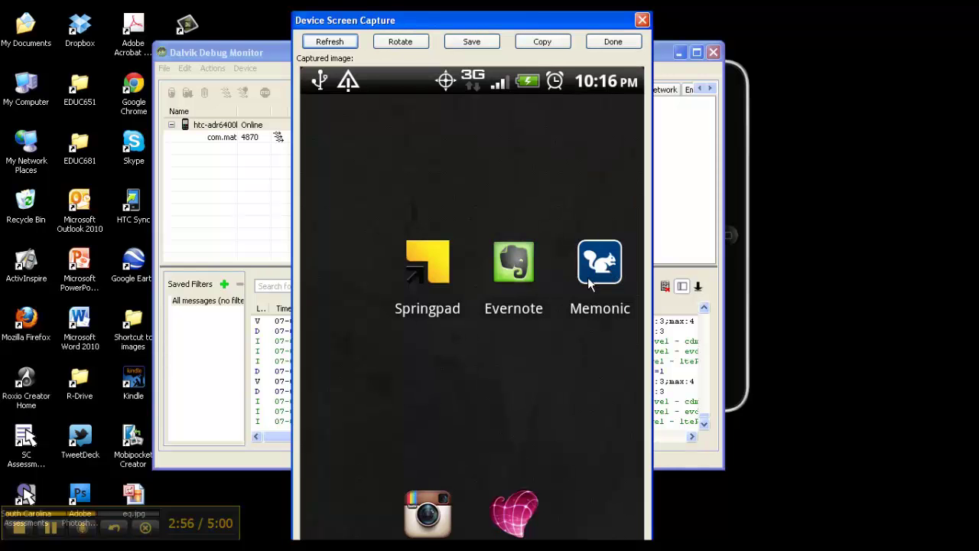
pyautogui.moveTo(535, 26); pyautogui.dragTo(535, 17)
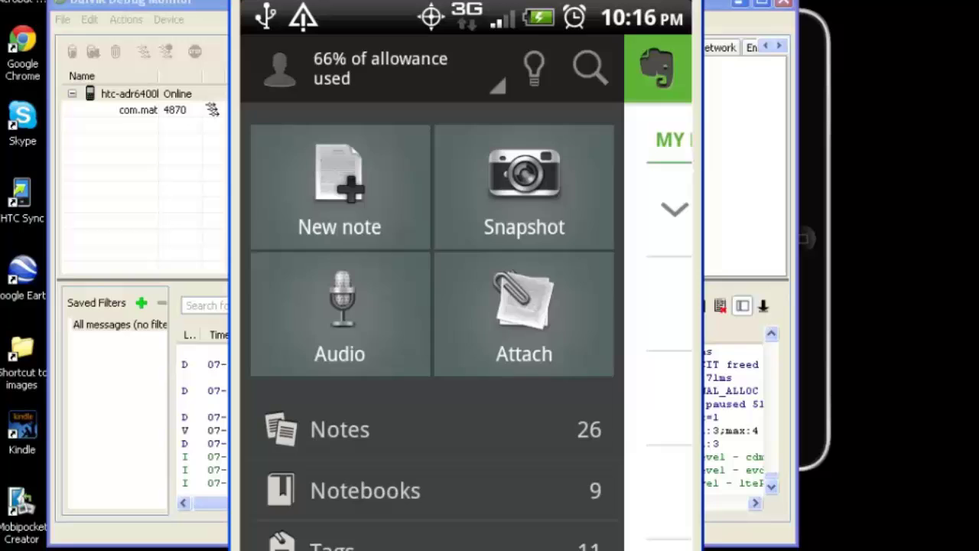
pyautogui.click(656, 68)
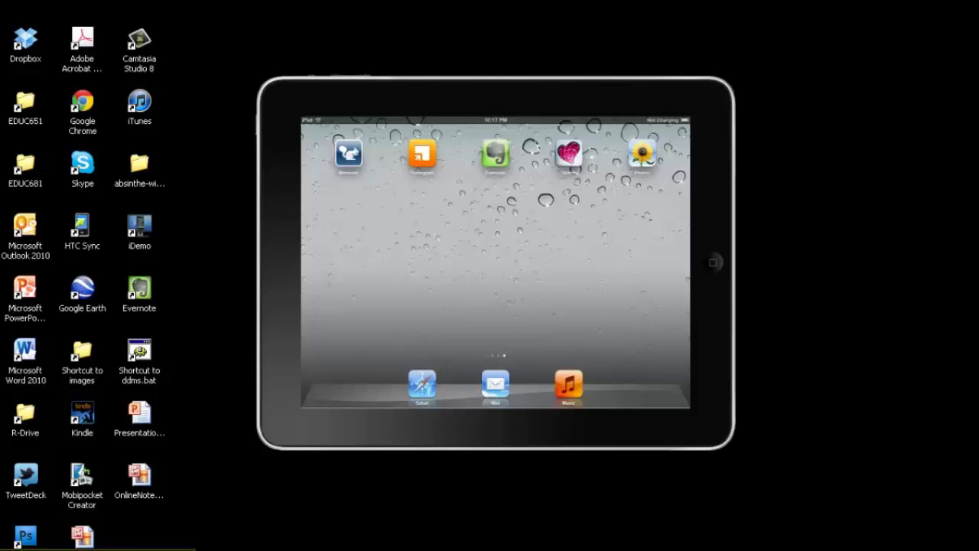
# Step: Switch to Google Chrome and examine the notebook stacks and Personal notebook in the web version of Evernote
pyautogui.doubleClick(86, 123)
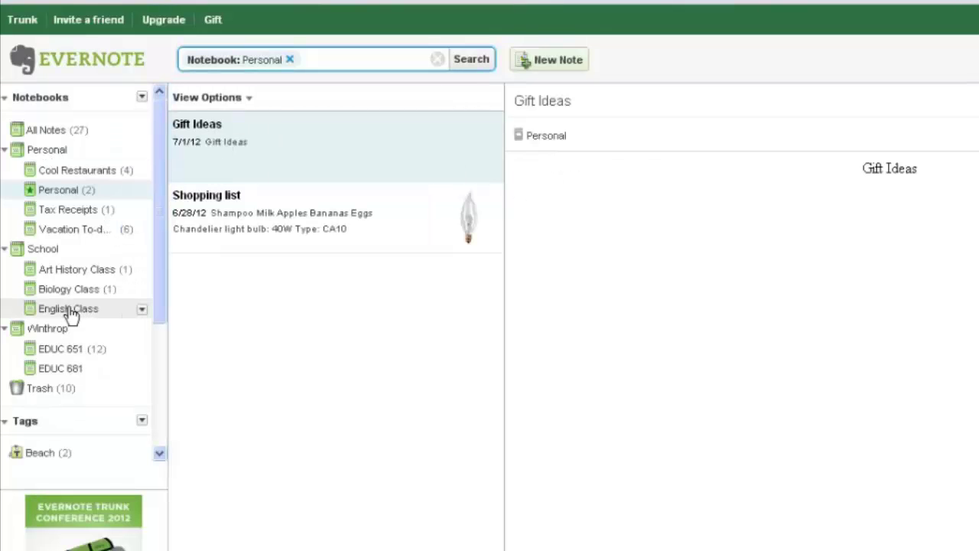
pyautogui.moveTo(161, 288)
pyautogui.mouseDown()
pyautogui.moveTo(170, 430)
pyautogui.moveTo(161, 289)
pyautogui.mouseUp()
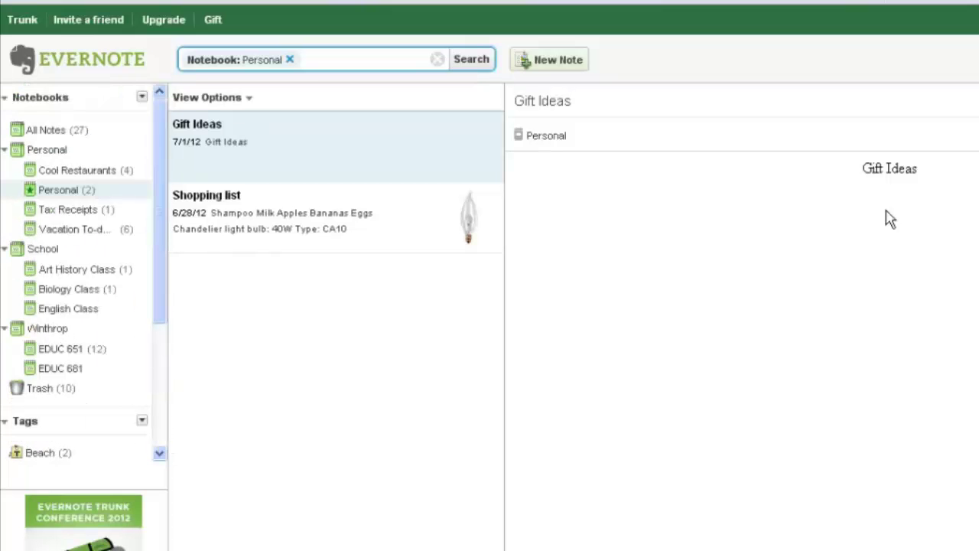